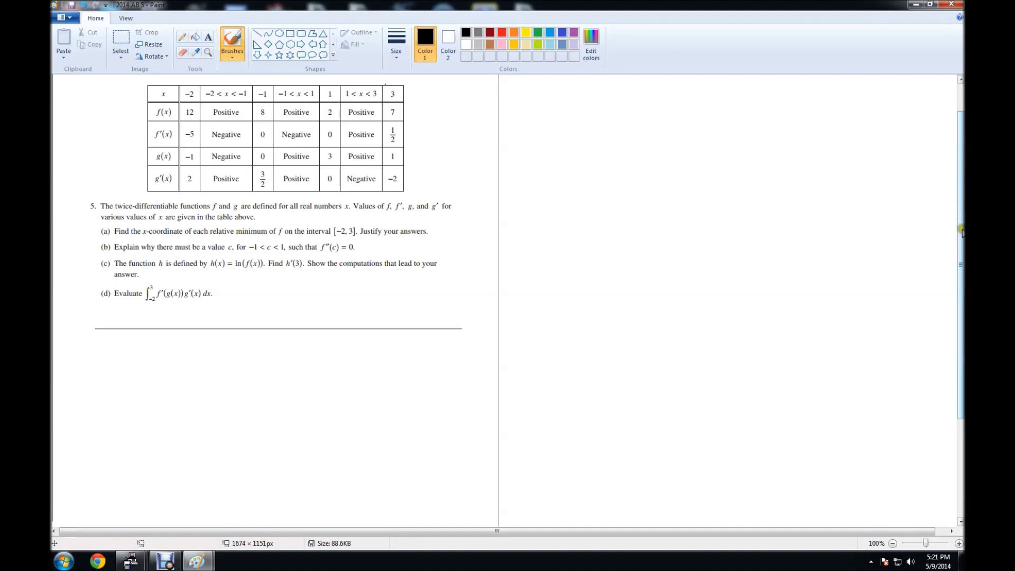
- Draw a short vertical pencil mark beside the f′(x) row of the table
{"action": "left_click_drag", "start_coordinate": [961, 236], "coordinate": [961, 218]}
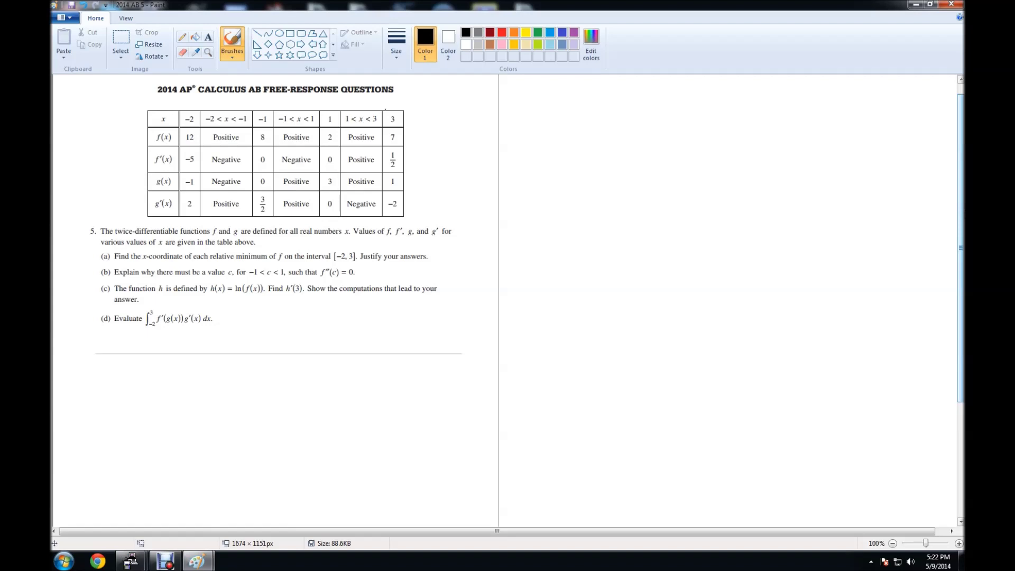
{"action": "left_click", "coordinate": [182, 37]}
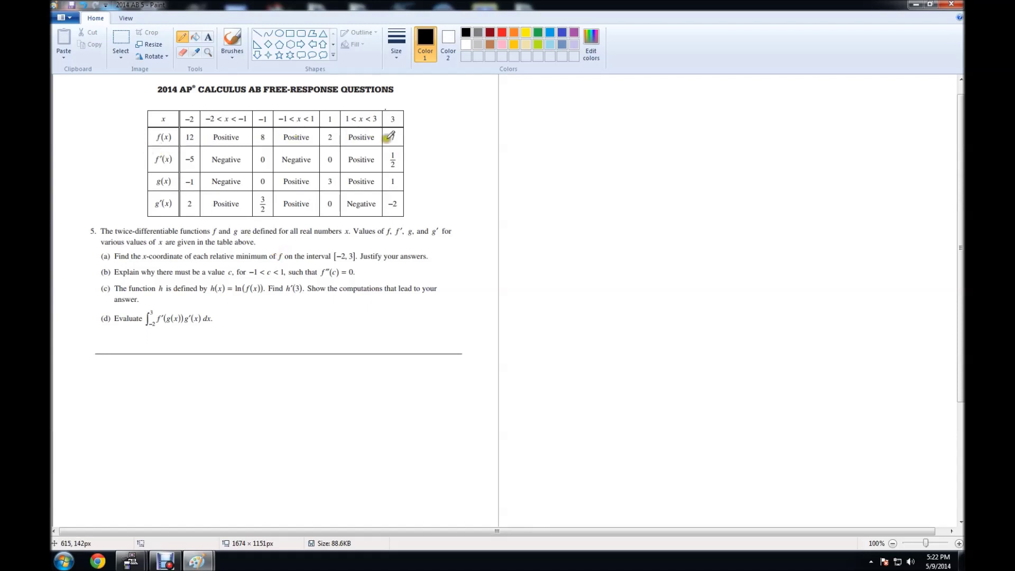
{"action": "left_click", "coordinate": [140, 157]}
{"action": "left_click_drag", "start_coordinate": [139, 157], "coordinate": [140, 164]}
- Handwrite part a as 'x = 1, f'(x) goes from − to +' and start a 'b)' label below
{"action": "mouse_move", "coordinate": [531, 101]}
{"action": "left_mouse_down"}
{"action": "mouse_move", "coordinate": [535, 90]}
{"action": "mouse_move", "coordinate": [535, 105]}
{"action": "mouse_move", "coordinate": [561, 91]}
{"action": "mouse_move", "coordinate": [586, 107]}
{"action": "mouse_move", "coordinate": [627, 84]}
{"action": "mouse_move", "coordinate": [622, 109]}
{"action": "mouse_move", "coordinate": [638, 92]}
{"action": "mouse_move", "coordinate": [644, 105]}
{"action": "mouse_move", "coordinate": [664, 95]}
{"action": "mouse_move", "coordinate": [662, 106]}
{"action": "left_mouse_up"}
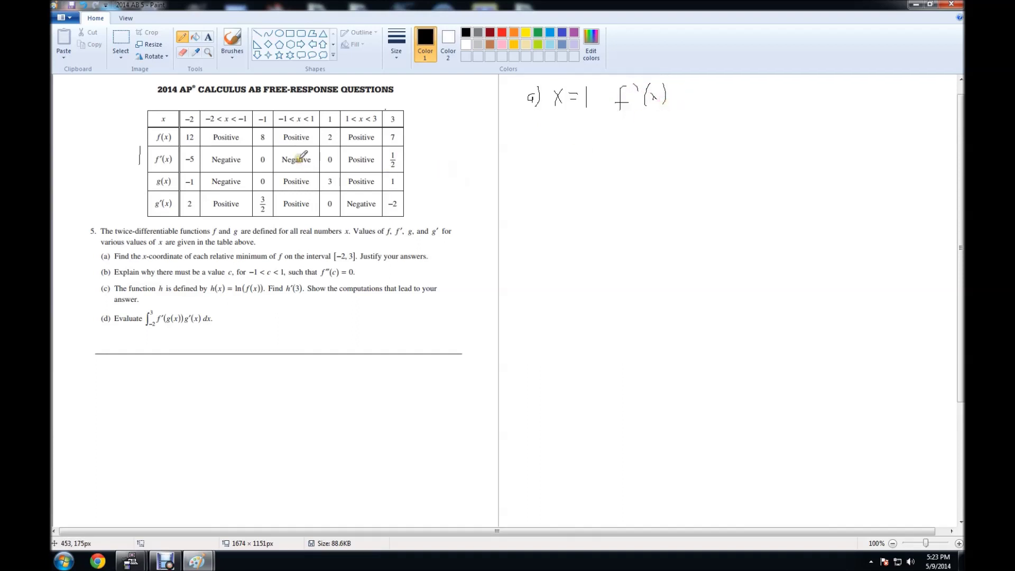
{"action": "mouse_move", "coordinate": [698, 87]}
{"action": "left_mouse_down"}
{"action": "mouse_move", "coordinate": [683, 104]}
{"action": "mouse_move", "coordinate": [697, 91]}
{"action": "mouse_move", "coordinate": [835, 97]}
{"action": "left_mouse_up"}
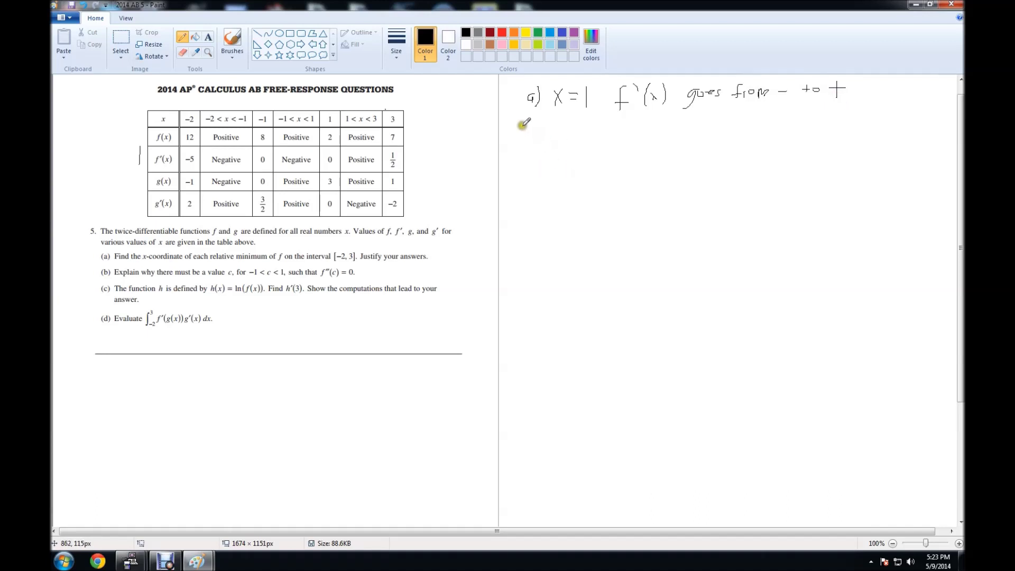
{"action": "left_click_drag", "start_coordinate": [505, 129], "coordinate": [511, 140]}
{"action": "left_click_drag", "start_coordinate": [516, 117], "coordinate": [527, 160]}
{"action": "left_click", "coordinate": [386, 253]}
{"action": "left_click", "coordinate": [208, 37]}
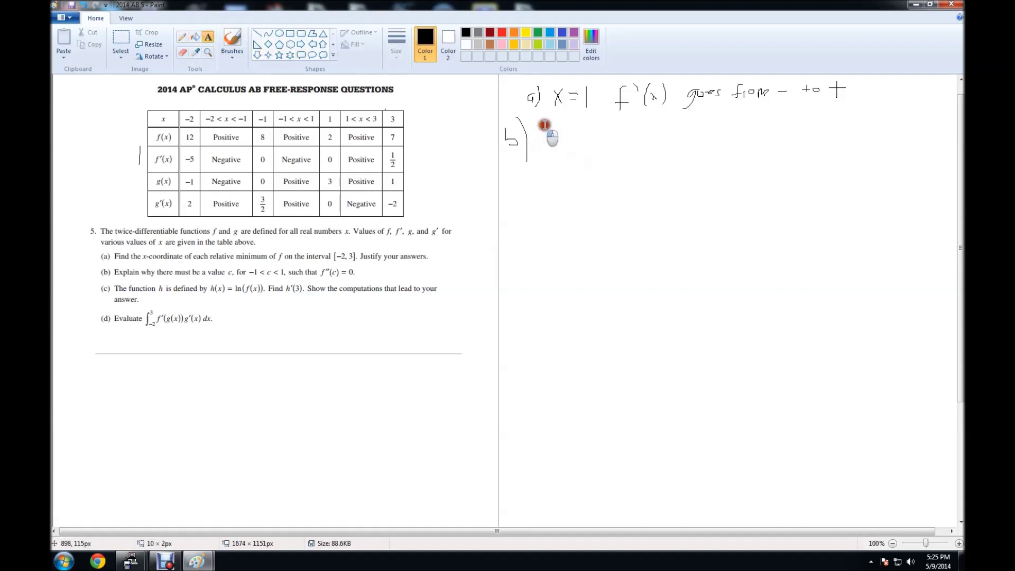
- Type a Rolle's theorem explanation beside b): f'(-1) and f'(1) are equal, so some value must exist
{"action": "left_click_drag", "start_coordinate": [540, 123], "coordinate": [699, 170]}
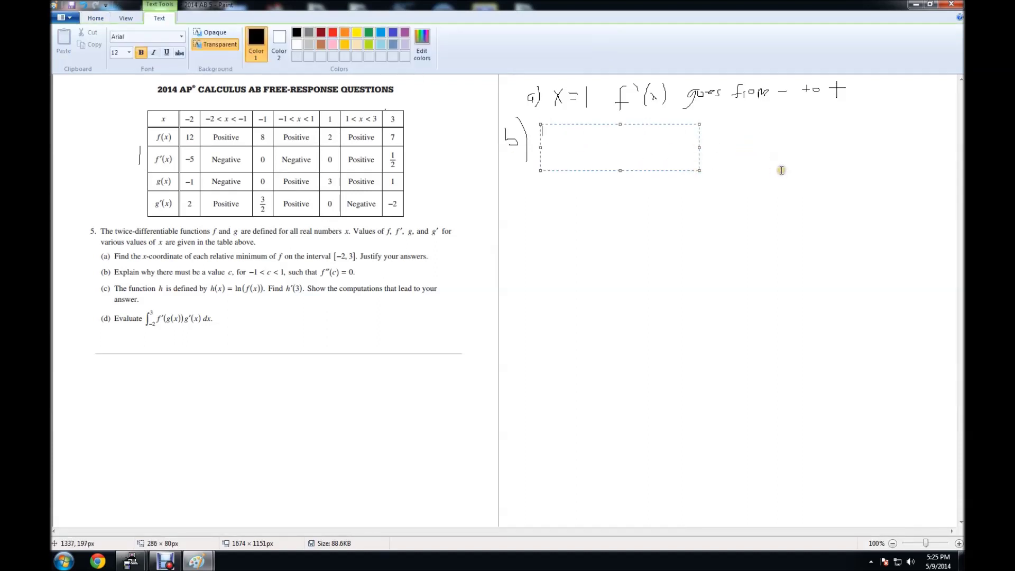
{"action": "type", "text": "By Rolle's theorem"}
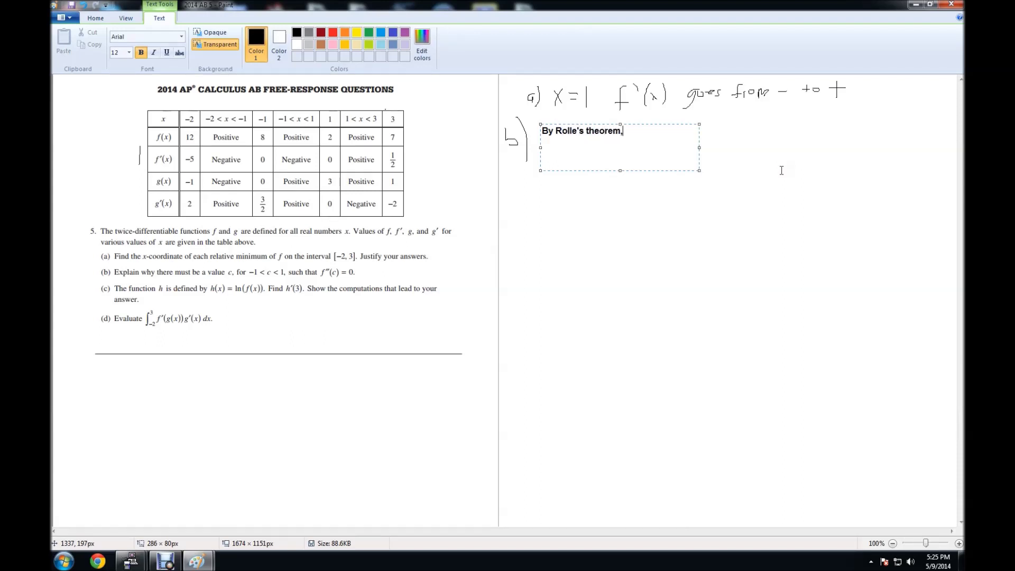
{"action": "type", "text": ", since f is twice differenti"}
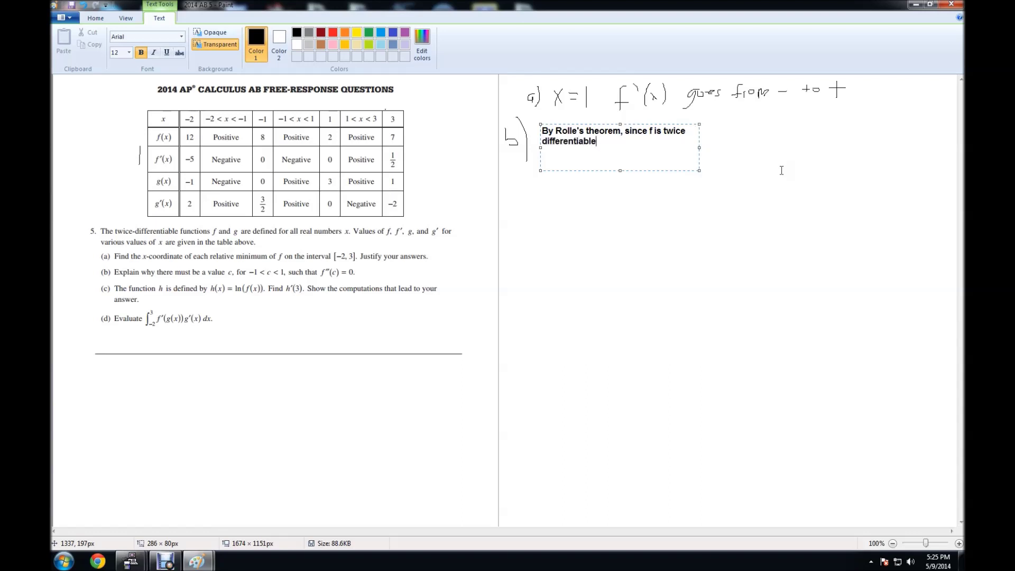
{"action": "type", "text": "able, f is contion"}
{"action": "type", "text": "ince f"}
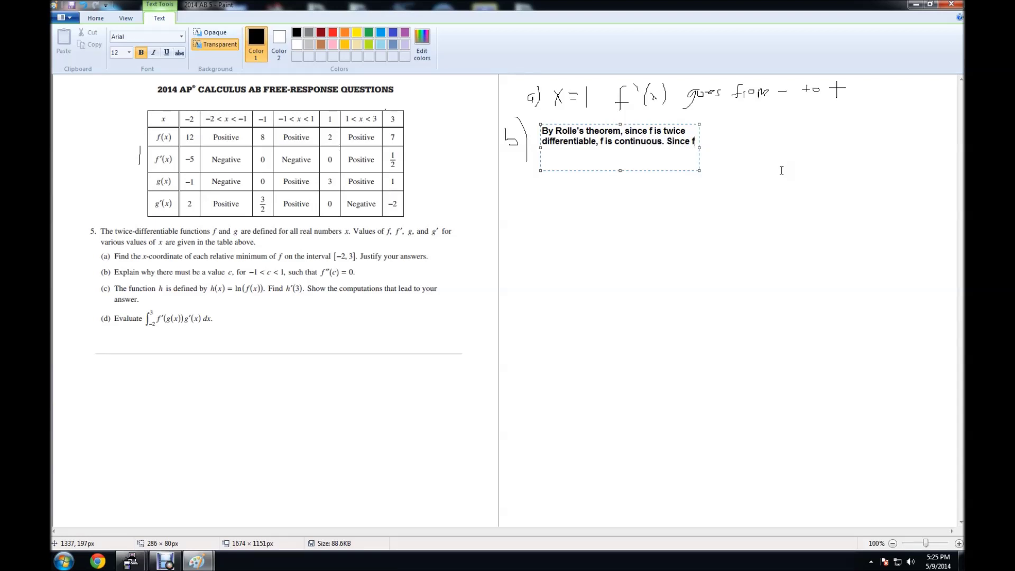
{"action": "type", "text": "'(-"}
{"action": "type", "text": "1) and f'(1) are equal"}
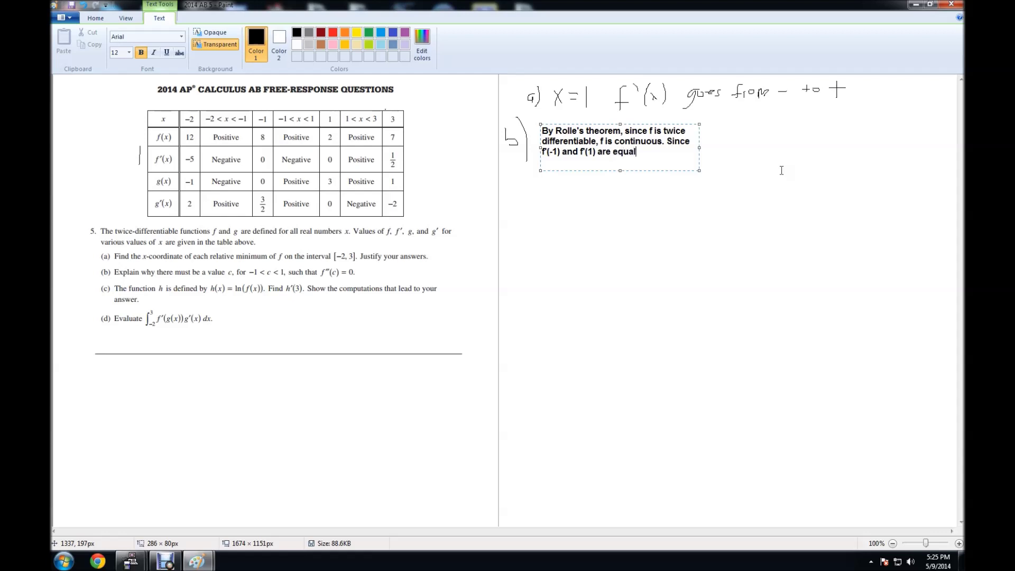
{"action": "type", "text": ",there must be some value C where f'"}
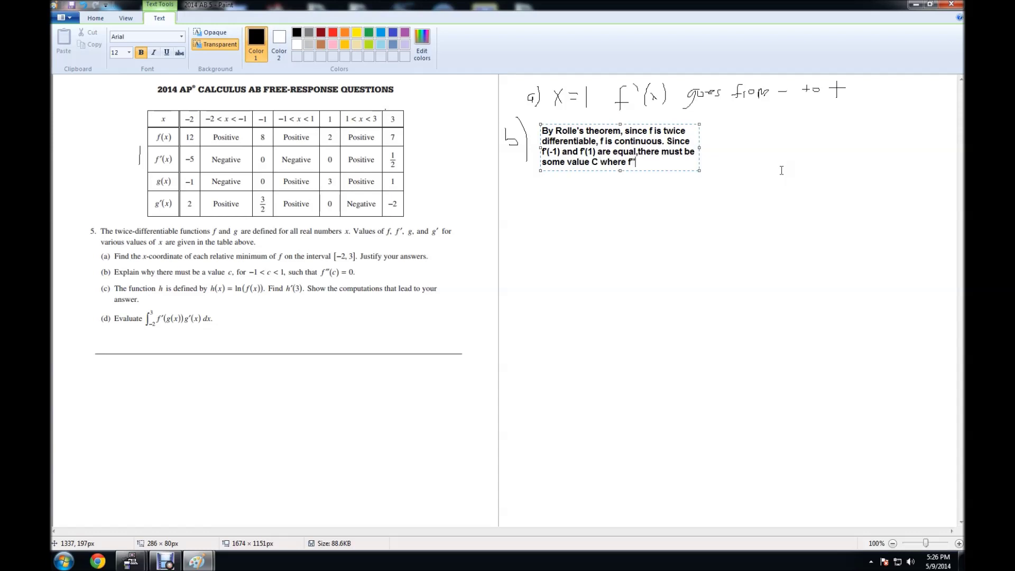
{"action": "left_click", "coordinate": [781, 169]}
- Widen the explanation's text box so the lines rewrap
{"action": "left_click", "coordinate": [648, 161]}
{"action": "left_click", "coordinate": [697, 157]}
{"action": "left_click", "coordinate": [698, 147]}
{"action": "left_click_drag", "start_coordinate": [698, 147], "coordinate": [736, 147]}
{"action": "left_click", "coordinate": [680, 165]}
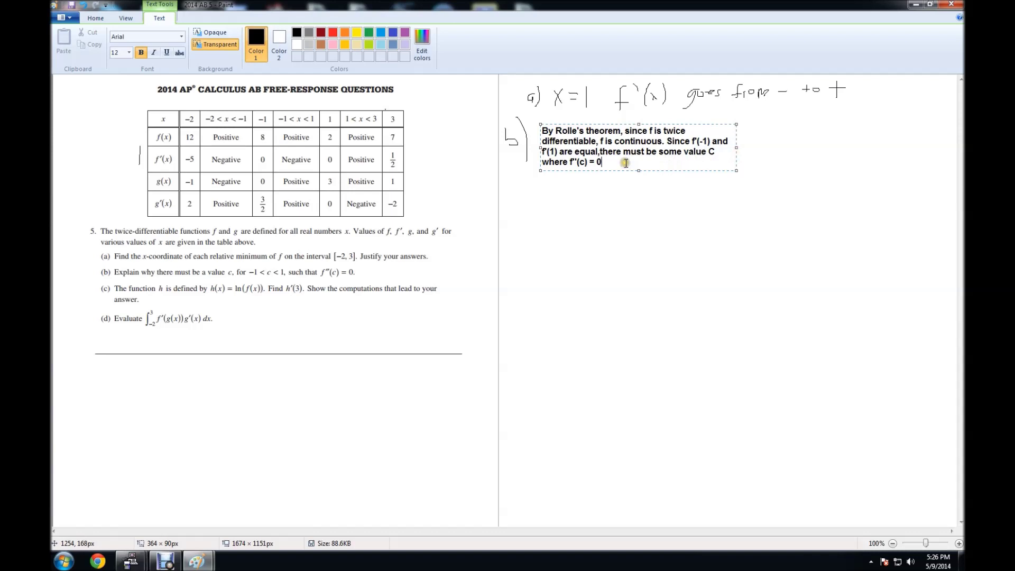
{"action": "left_click", "coordinate": [96, 18]}
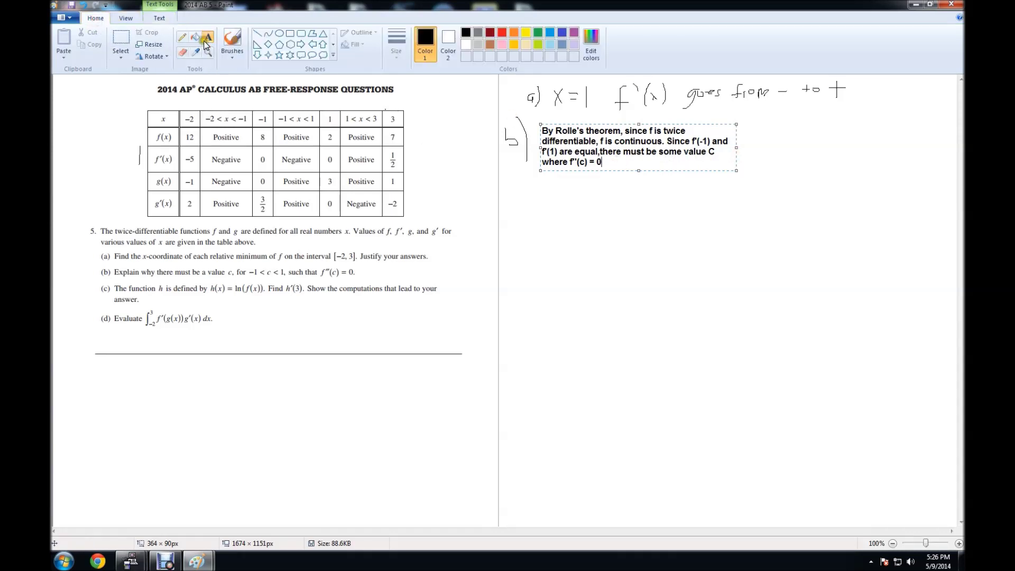
- Sketch axes and a humped curve below the part b text, with points a and b labelled
{"action": "left_click", "coordinate": [181, 37]}
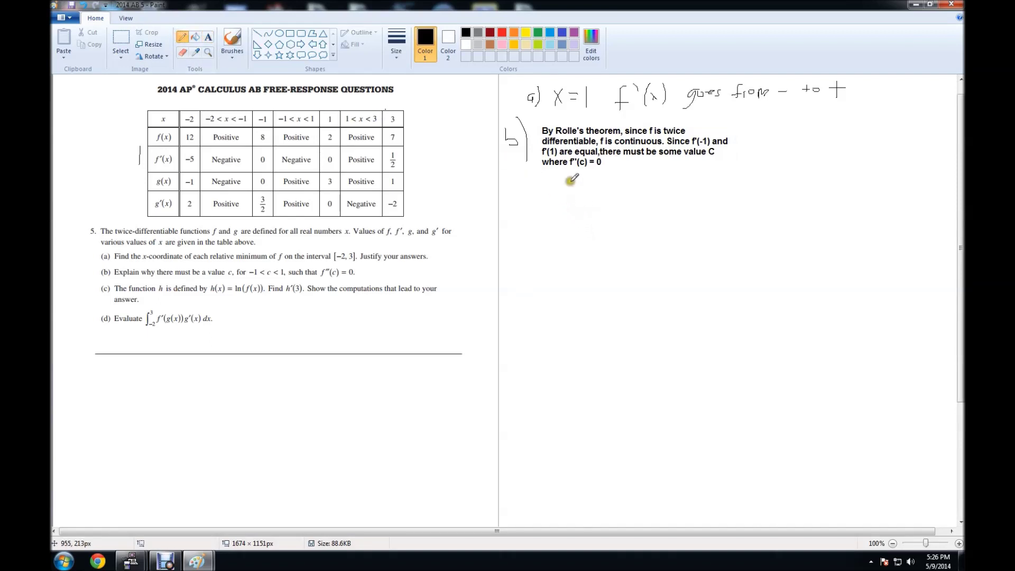
{"action": "left_click_drag", "start_coordinate": [550, 222], "coordinate": [655, 223]}
{"action": "mouse_move", "coordinate": [571, 184]}
{"action": "left_mouse_down"}
{"action": "mouse_move", "coordinate": [567, 251]}
{"action": "mouse_move", "coordinate": [575, 212]}
{"action": "mouse_move", "coordinate": [621, 208]}
{"action": "mouse_move", "coordinate": [659, 183]}
{"action": "left_mouse_up"}
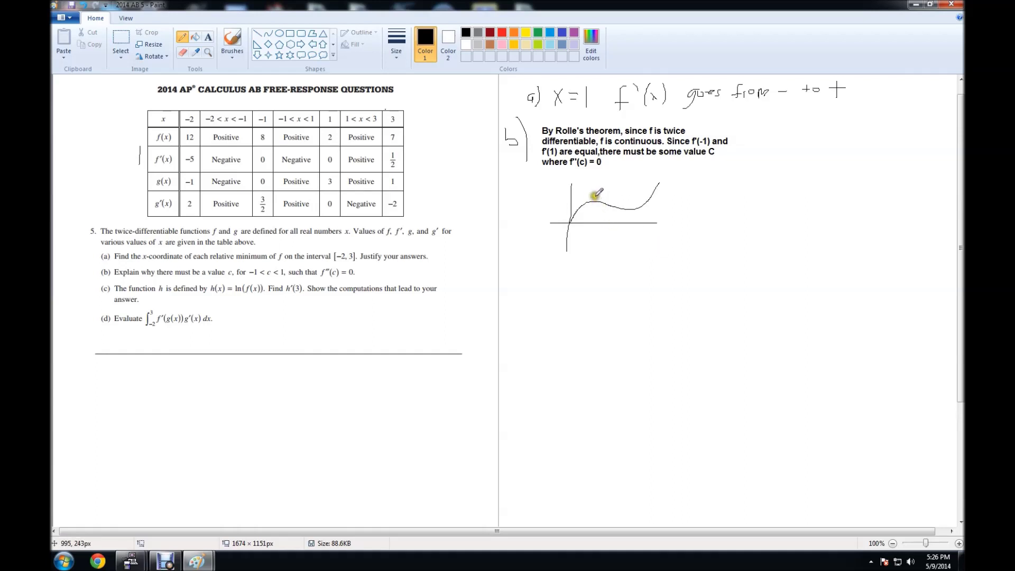
{"action": "mouse_move", "coordinate": [595, 195]}
{"action": "left_mouse_down"}
{"action": "mouse_move", "coordinate": [596, 208]}
{"action": "mouse_move", "coordinate": [645, 210]}
{"action": "left_mouse_up"}
{"action": "left_click", "coordinate": [597, 228]}
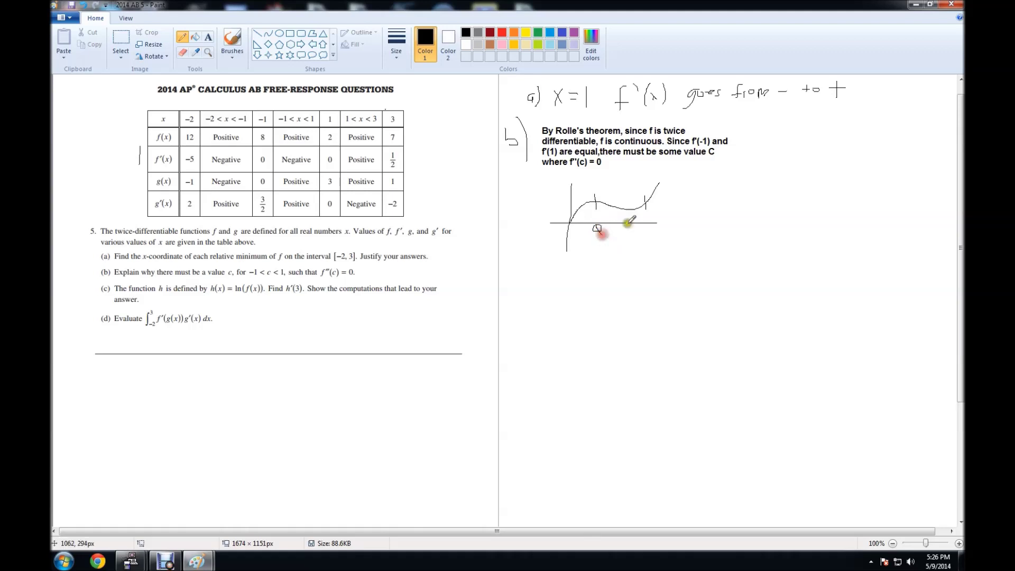
{"action": "left_click_drag", "start_coordinate": [644, 227], "coordinate": [651, 237]}
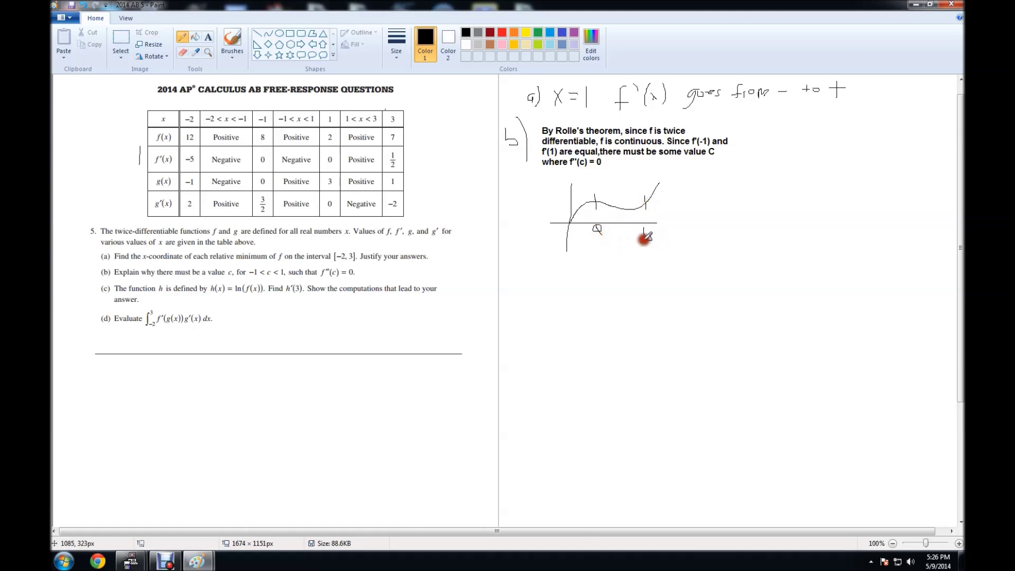
{"action": "left_click", "coordinate": [598, 228]}
- Add arcs and connecting strokes between a and b, plus a small tick under the loop
{"action": "mouse_move", "coordinate": [597, 196]}
{"action": "left_mouse_down"}
{"action": "mouse_move", "coordinate": [623, 207]}
{"action": "mouse_move", "coordinate": [645, 201]}
{"action": "left_mouse_up"}
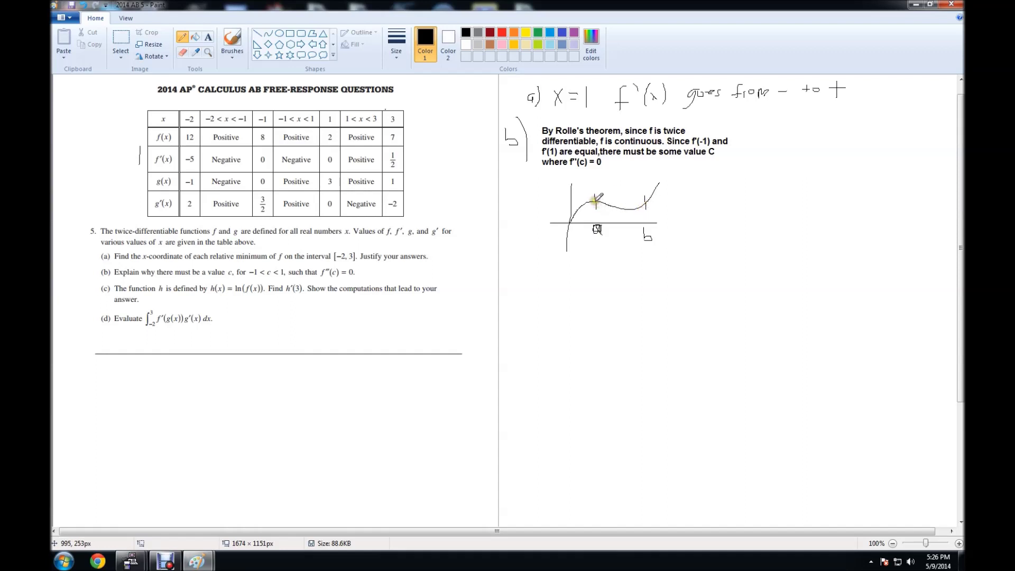
{"action": "mouse_move", "coordinate": [594, 201]}
{"action": "left_mouse_down"}
{"action": "mouse_move", "coordinate": [618, 183]}
{"action": "mouse_move", "coordinate": [658, 206]}
{"action": "left_mouse_up"}
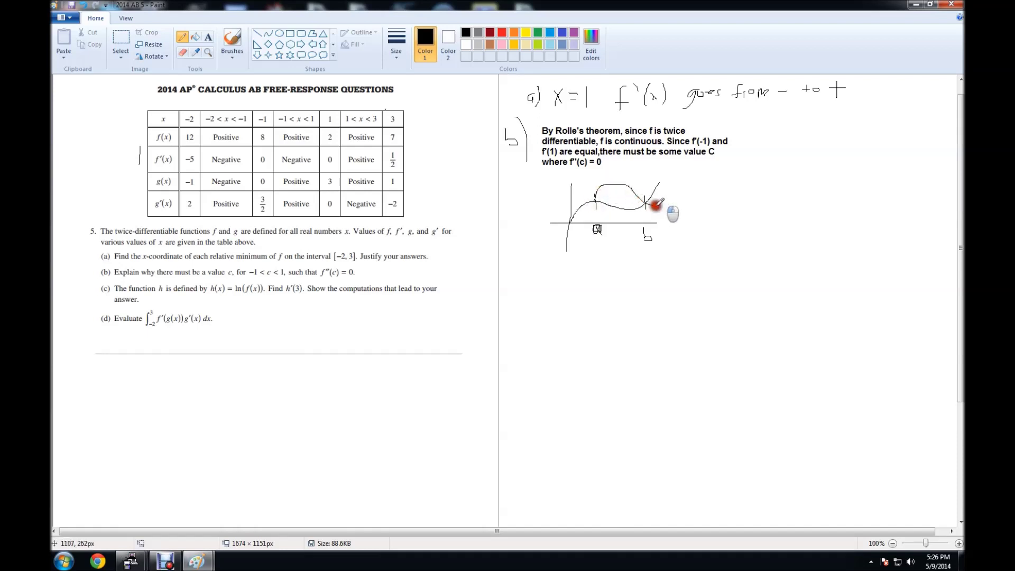
{"action": "left_click_drag", "start_coordinate": [595, 198], "coordinate": [643, 200]}
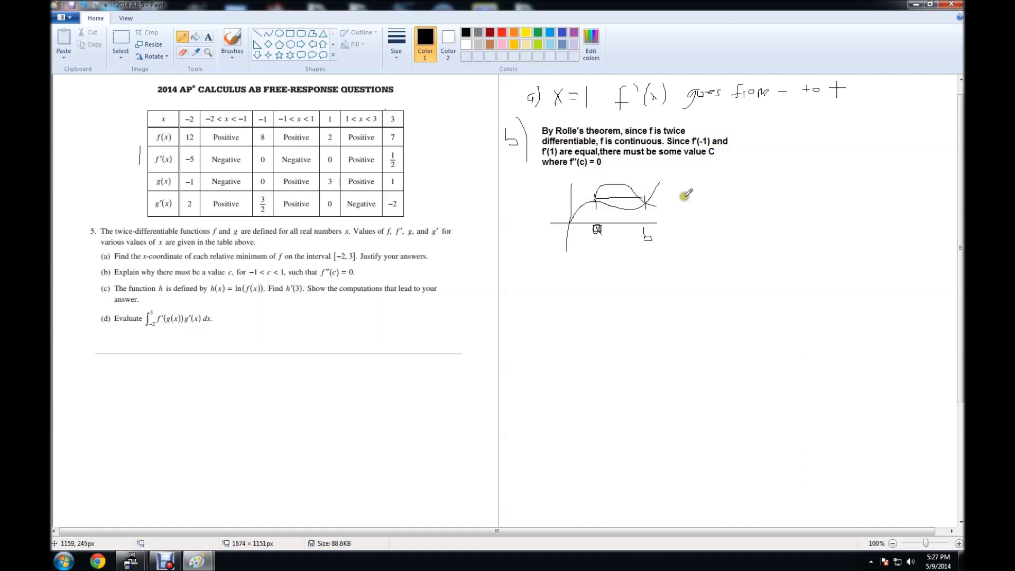
{"action": "left_click", "coordinate": [596, 195]}
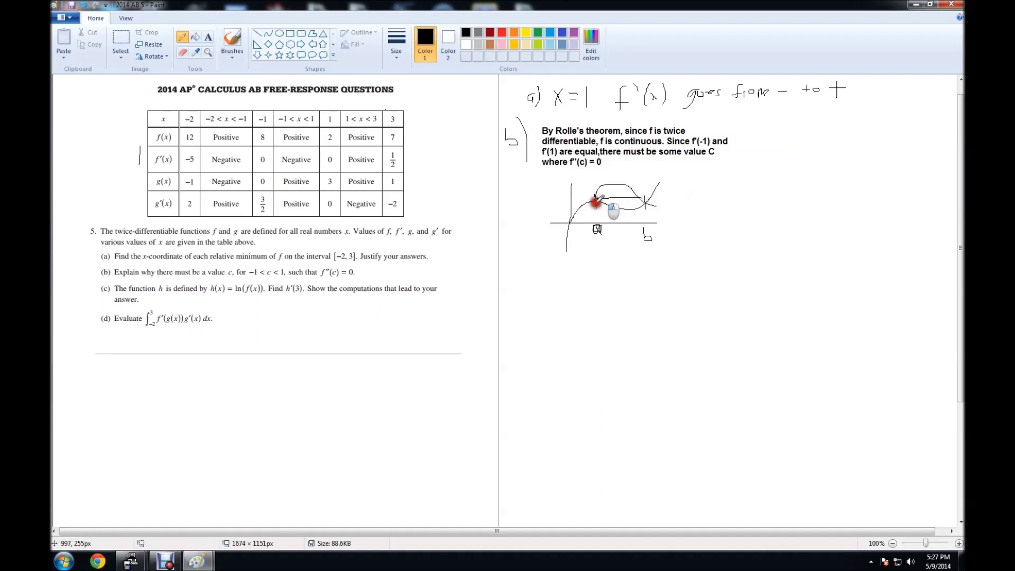
{"action": "mouse_move", "coordinate": [596, 195]}
{"action": "left_mouse_down"}
{"action": "mouse_move", "coordinate": [628, 184]}
{"action": "mouse_move", "coordinate": [647, 203]}
{"action": "mouse_move", "coordinate": [640, 209]}
{"action": "left_mouse_up"}
{"action": "mouse_move", "coordinate": [595, 199]}
{"action": "left_mouse_down"}
{"action": "mouse_move", "coordinate": [611, 215]}
{"action": "mouse_move", "coordinate": [645, 202]}
{"action": "left_mouse_up"}
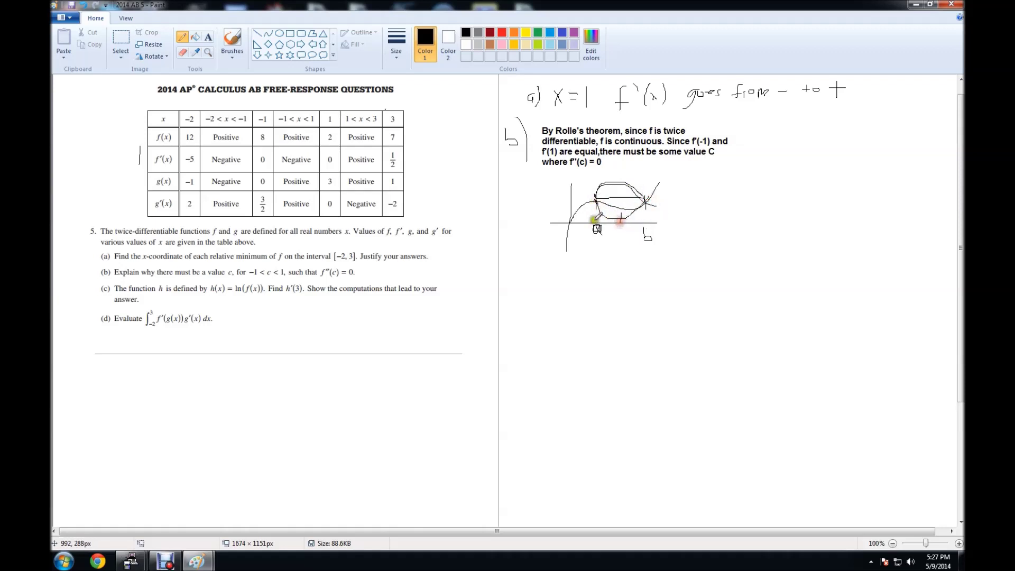
{"action": "left_click_drag", "start_coordinate": [621, 215], "coordinate": [622, 222]}
- Cut the rough graph sketch out from under the part b explanation
{"action": "left_click", "coordinate": [121, 41]}
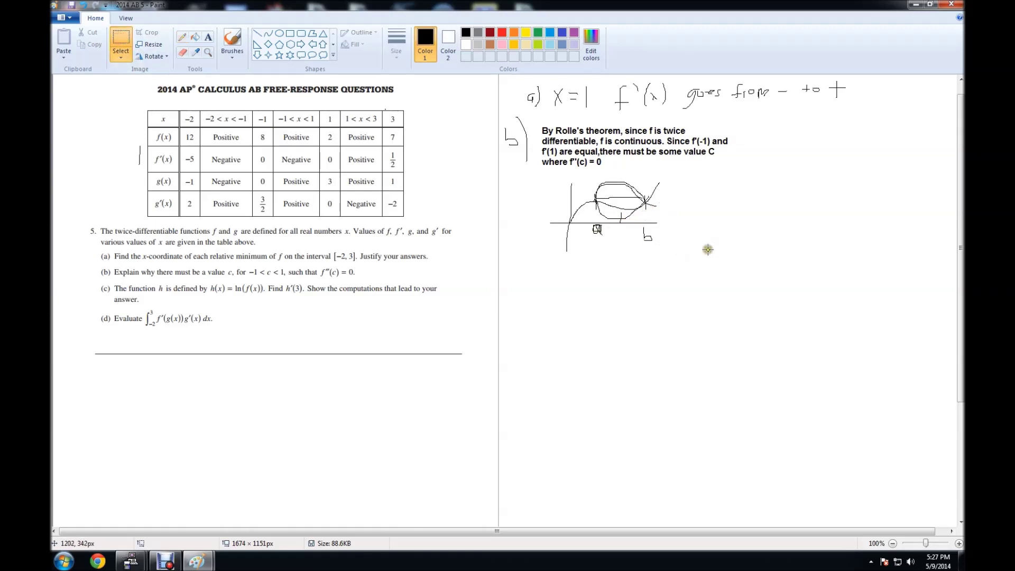
{"action": "mouse_move", "coordinate": [705, 250]}
{"action": "left_mouse_down"}
{"action": "mouse_move", "coordinate": [537, 250]}
{"action": "mouse_move", "coordinate": [538, 175]}
{"action": "left_mouse_up"}
{"action": "right_click", "coordinate": [587, 193]}
{"action": "left_click", "coordinate": [589, 202]}
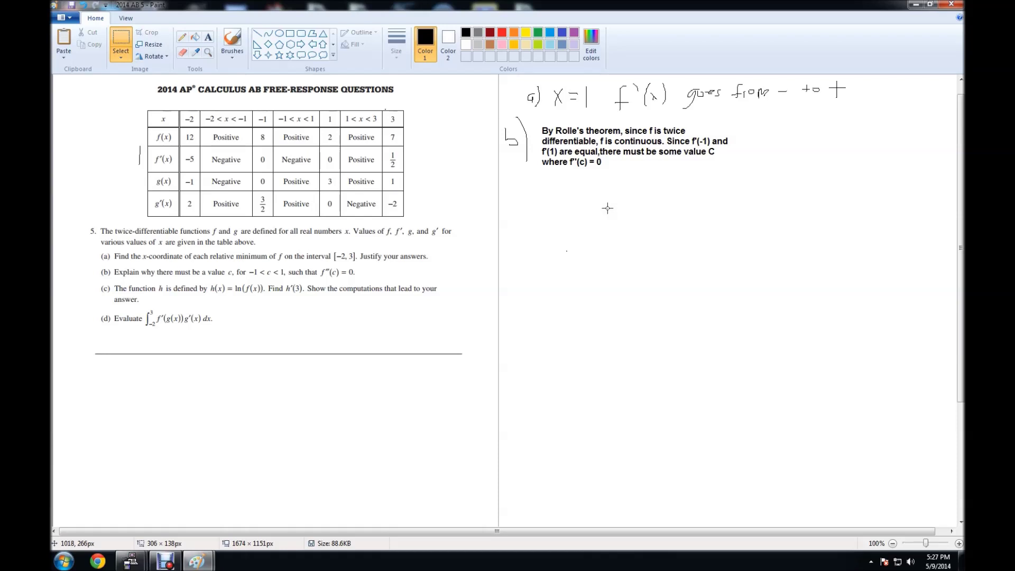
{"action": "left_click", "coordinate": [184, 39]}
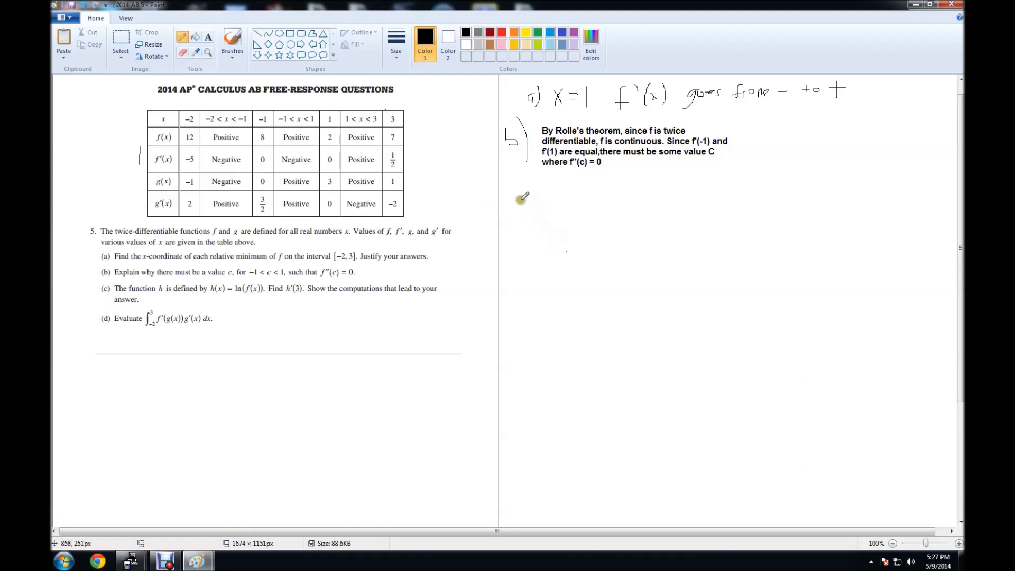
- Write 'c) h'(x) = 1/f(x) · f'(x)' as the chain-rule derivative
{"action": "mouse_move", "coordinate": [516, 191]}
{"action": "left_mouse_down"}
{"action": "mouse_move", "coordinate": [511, 208]}
{"action": "mouse_move", "coordinate": [524, 213]}
{"action": "left_mouse_up"}
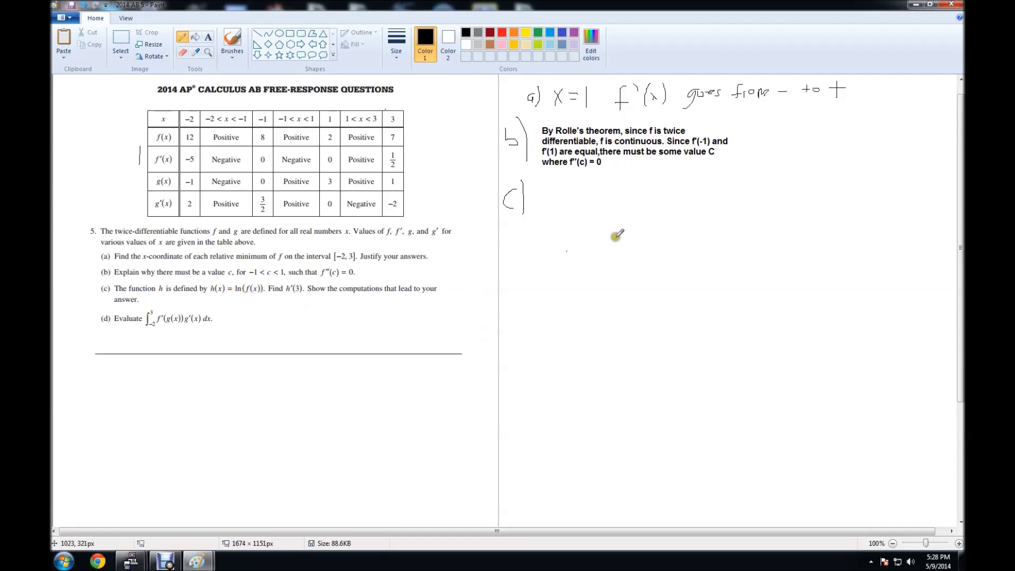
{"action": "mouse_move", "coordinate": [542, 192]}
{"action": "left_mouse_down"}
{"action": "mouse_move", "coordinate": [548, 217]}
{"action": "mouse_move", "coordinate": [556, 200]}
{"action": "mouse_move", "coordinate": [563, 211]}
{"action": "mouse_move", "coordinate": [609, 207]}
{"action": "left_mouse_up"}
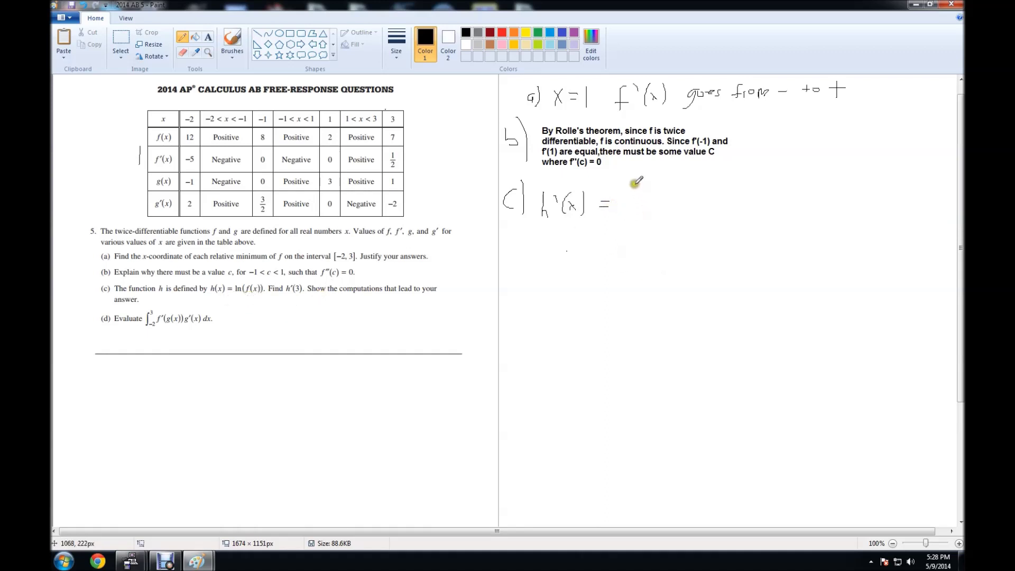
{"action": "mouse_move", "coordinate": [634, 184]}
{"action": "left_mouse_down"}
{"action": "mouse_move", "coordinate": [622, 208]}
{"action": "mouse_move", "coordinate": [653, 209]}
{"action": "mouse_move", "coordinate": [622, 231]}
{"action": "mouse_move", "coordinate": [636, 213]}
{"action": "mouse_move", "coordinate": [630, 227]}
{"action": "mouse_move", "coordinate": [640, 228]}
{"action": "mouse_move", "coordinate": [646, 213]}
{"action": "mouse_move", "coordinate": [647, 234]}
{"action": "left_mouse_up"}
{"action": "left_click", "coordinate": [670, 206]}
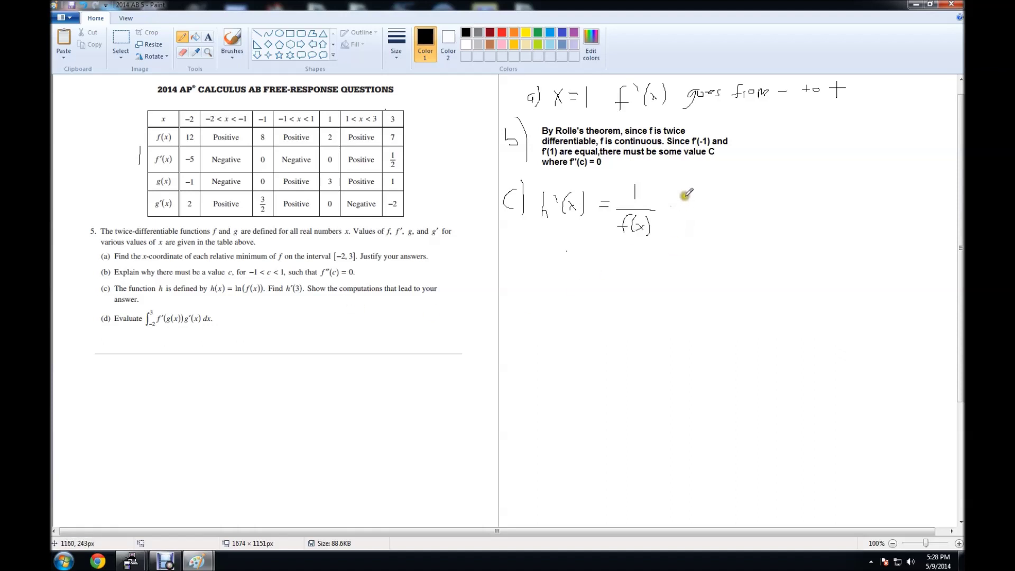
{"action": "mouse_move", "coordinate": [683, 197]}
{"action": "left_mouse_down"}
{"action": "mouse_move", "coordinate": [667, 223]}
{"action": "mouse_move", "coordinate": [662, 211]}
{"action": "mouse_move", "coordinate": [693, 209]}
{"action": "mouse_move", "coordinate": [706, 223]}
{"action": "mouse_move", "coordinate": [724, 220]}
{"action": "mouse_move", "coordinate": [714, 219]}
{"action": "mouse_move", "coordinate": [735, 198]}
{"action": "mouse_move", "coordinate": [734, 227]}
{"action": "left_mouse_up"}
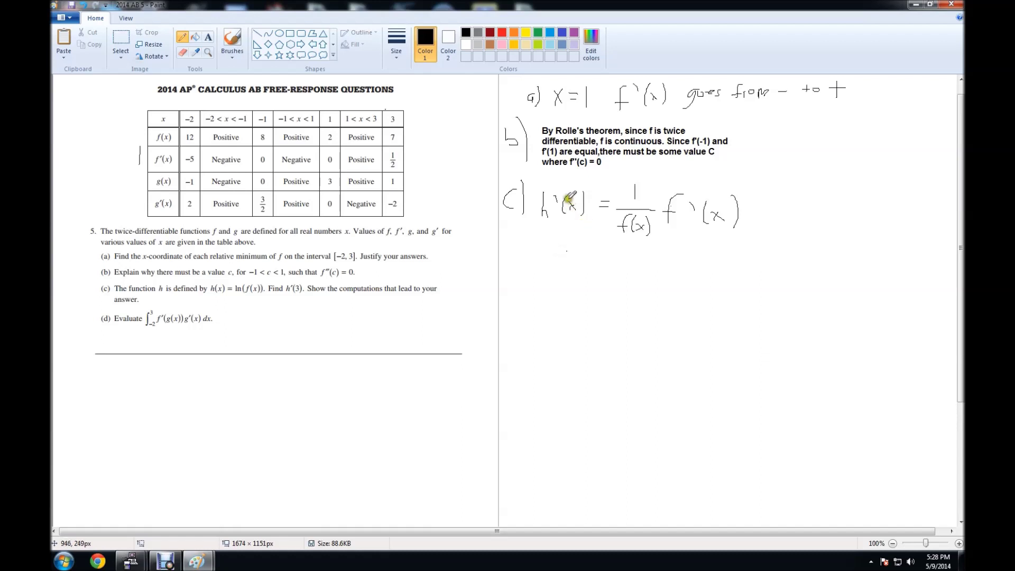
- Cut out the x in h'(x), f(x) and f'(x), plus a stray 3 above h'
{"action": "left_click_drag", "start_coordinate": [574, 174], "coordinate": [575, 184]}
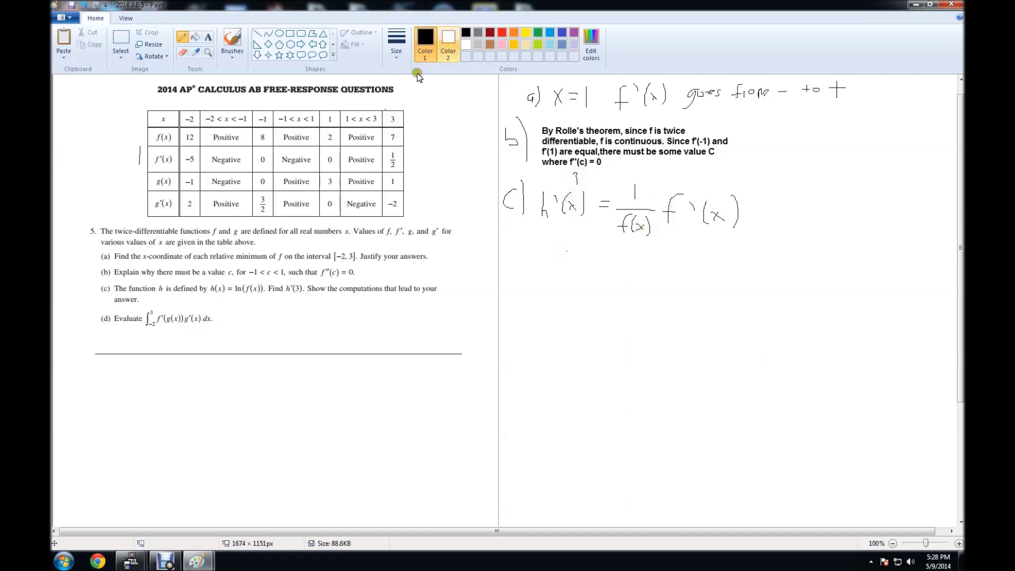
{"action": "left_click", "coordinate": [120, 38]}
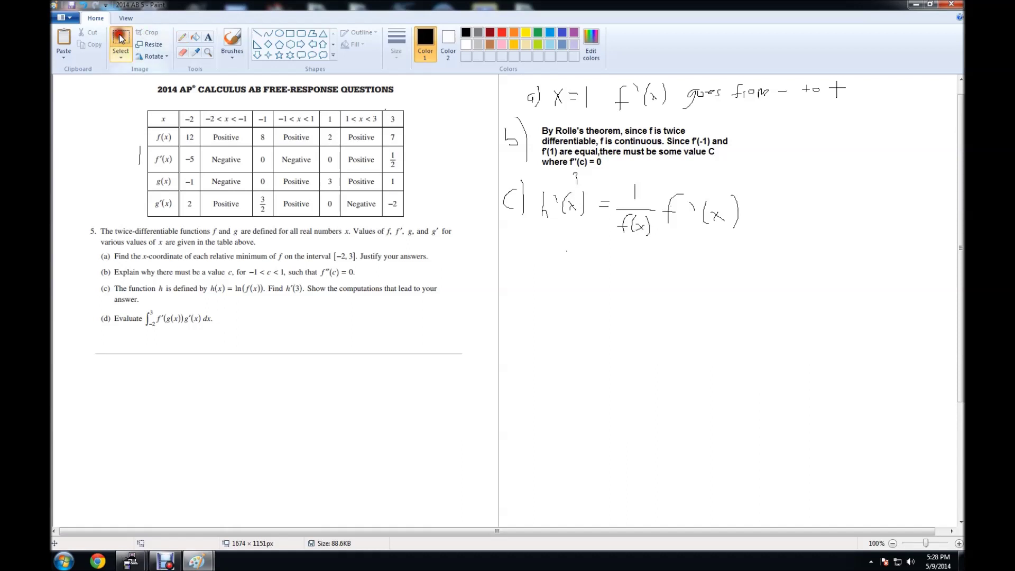
{"action": "left_click_drag", "start_coordinate": [634, 218], "coordinate": [642, 232]}
{"action": "right_click", "coordinate": [639, 228]}
{"action": "left_click", "coordinate": [664, 234]}
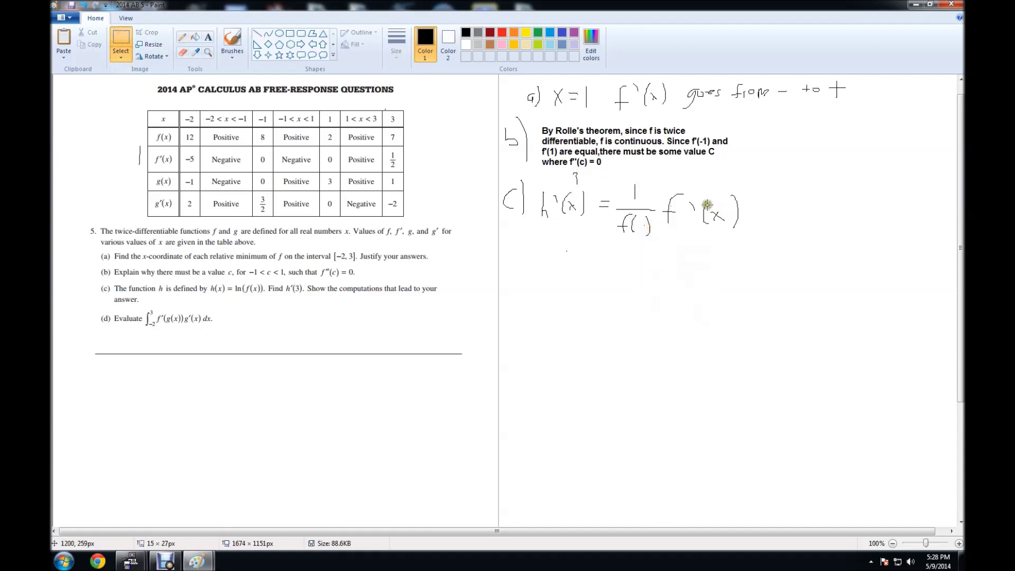
{"action": "left_click_drag", "start_coordinate": [705, 204], "coordinate": [723, 220]}
{"action": "right_click", "coordinate": [722, 221]}
{"action": "left_click", "coordinate": [742, 225]}
{"action": "left_click_drag", "start_coordinate": [568, 195], "coordinate": [576, 209]}
{"action": "right_click", "coordinate": [580, 208]}
{"action": "left_click", "coordinate": [598, 212]}
{"action": "left_click_drag", "start_coordinate": [564, 170], "coordinate": [584, 186]}
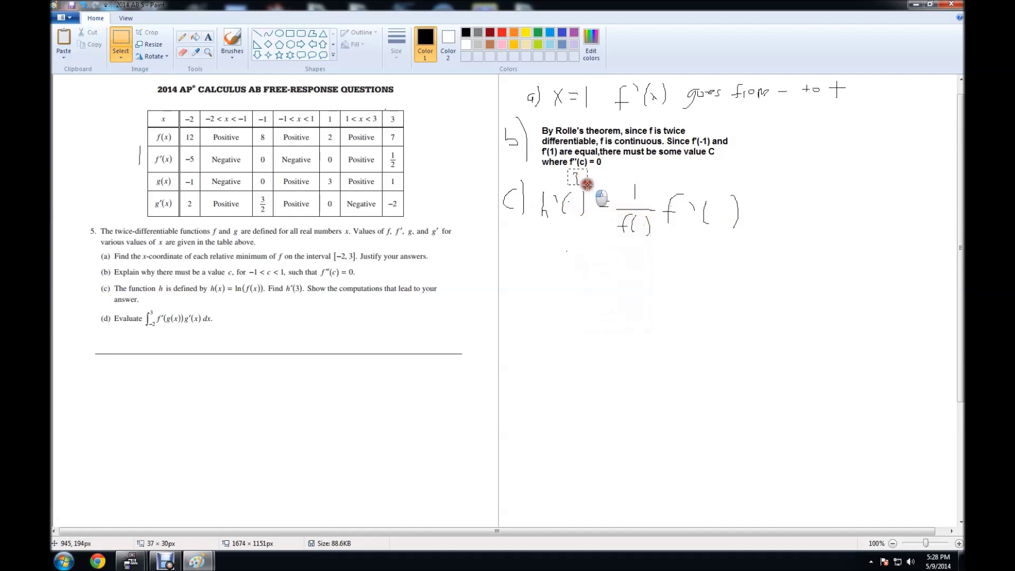
{"action": "right_click", "coordinate": [580, 183]}
{"action": "left_click", "coordinate": [595, 189]}
- Write 3 in each pair of parentheses and a multiplication dot, giving h'(3) = 1/f(3) · f'(3)
{"action": "left_click", "coordinate": [182, 36]}
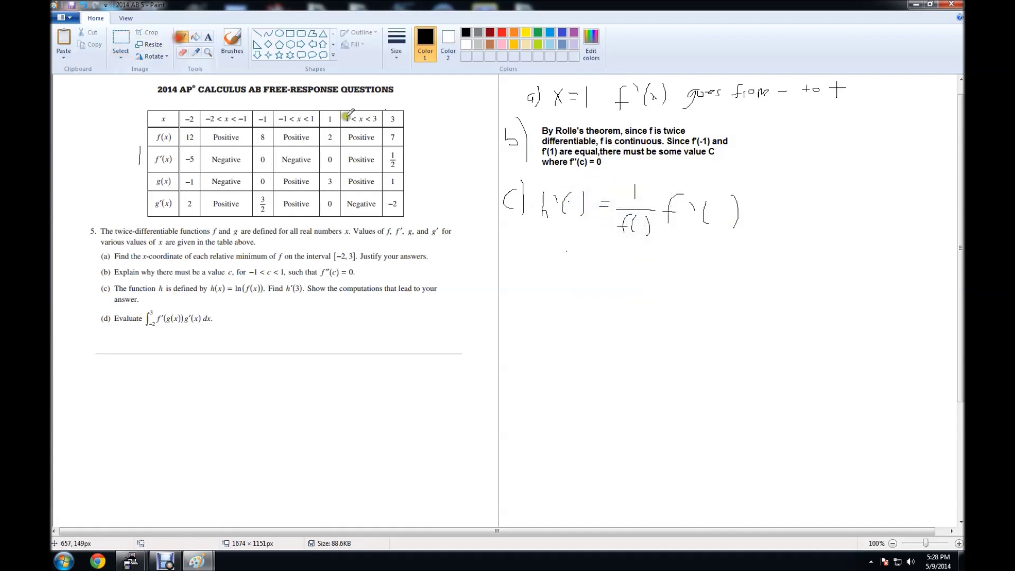
{"action": "left_click_drag", "start_coordinate": [564, 193], "coordinate": [568, 212]}
{"action": "left_click_drag", "start_coordinate": [637, 220], "coordinate": [638, 232]}
{"action": "left_click_drag", "start_coordinate": [716, 207], "coordinate": [716, 222]}
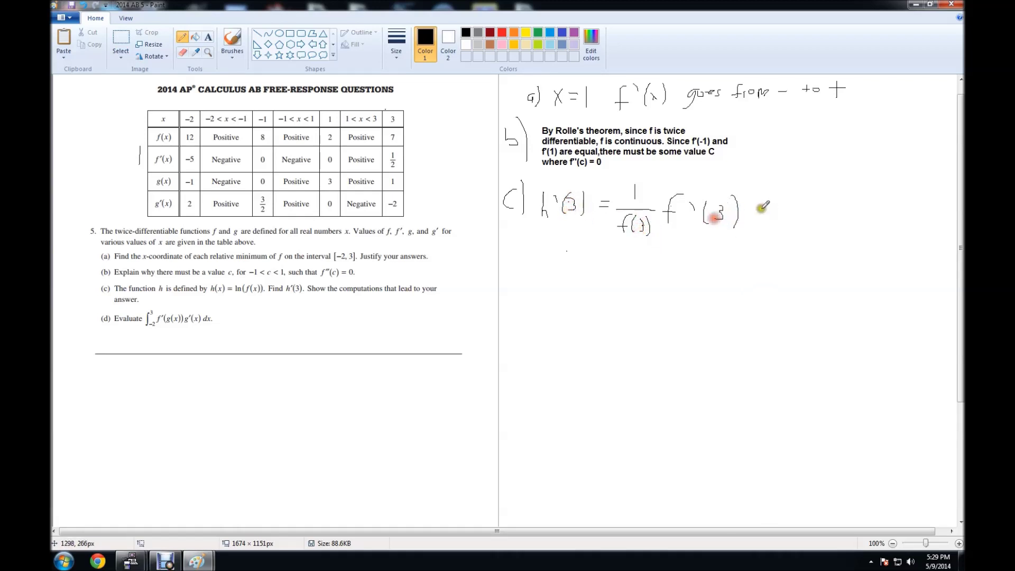
{"action": "left_click", "coordinate": [660, 211]}
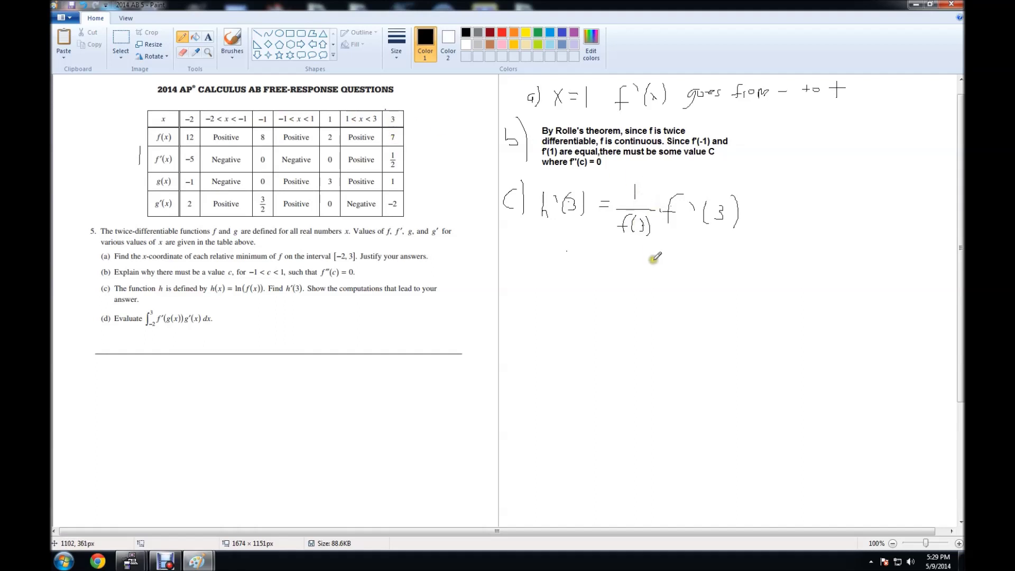
- Write 1/7 · (1/2) = 1/14 under part c, box 1/14, and begin the D) label
{"action": "mouse_move", "coordinate": [631, 248]}
{"action": "left_mouse_down"}
{"action": "mouse_move", "coordinate": [625, 273]}
{"action": "mouse_move", "coordinate": [643, 275]}
{"action": "mouse_move", "coordinate": [632, 294]}
{"action": "left_mouse_up"}
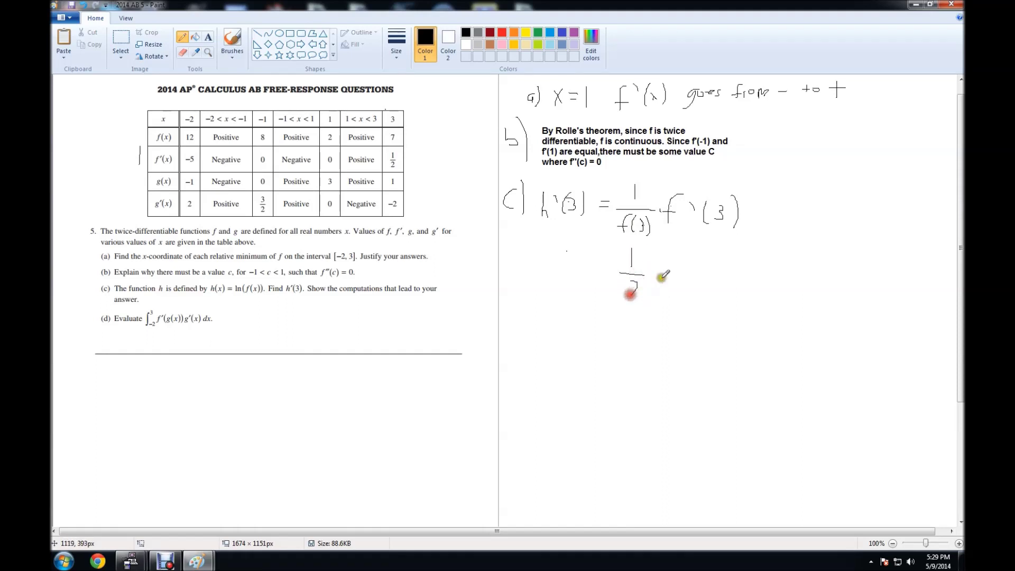
{"action": "left_click_drag", "start_coordinate": [664, 248], "coordinate": [658, 299]}
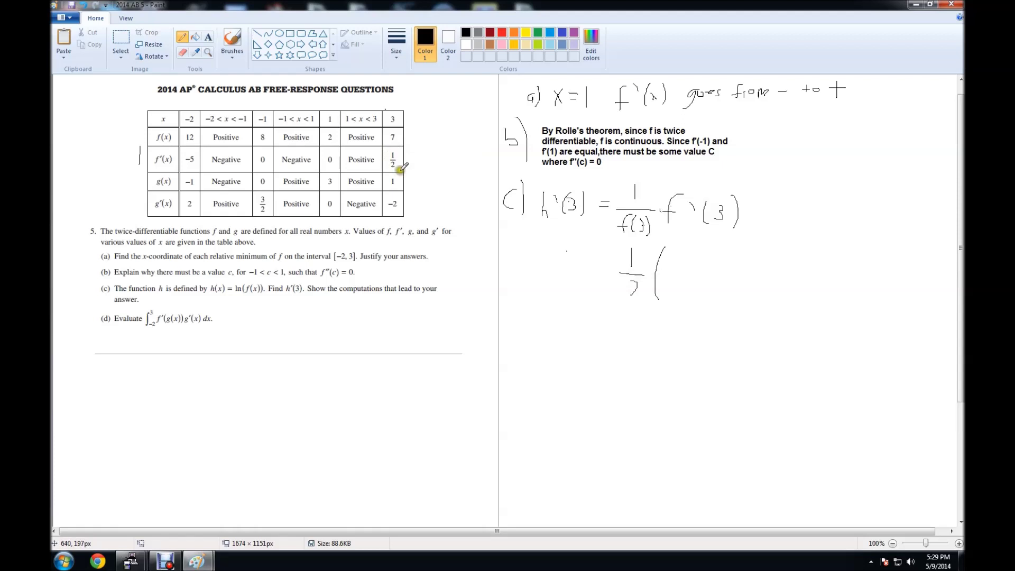
{"action": "mouse_move", "coordinate": [678, 247]}
{"action": "left_mouse_down"}
{"action": "mouse_move", "coordinate": [686, 270]}
{"action": "mouse_move", "coordinate": [676, 294]}
{"action": "left_mouse_up"}
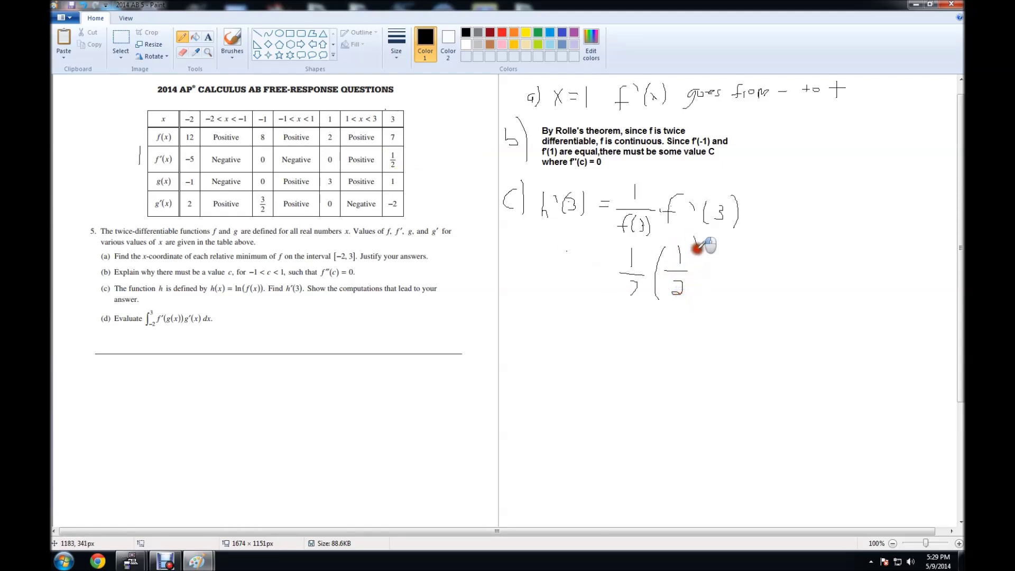
{"action": "left_click_drag", "start_coordinate": [698, 246], "coordinate": [692, 305]}
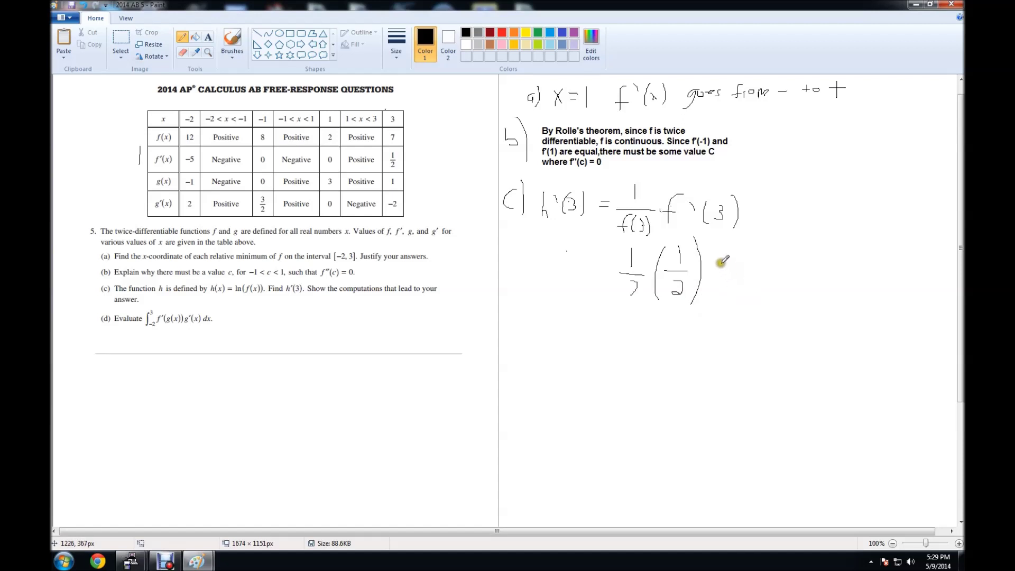
{"action": "mouse_move", "coordinate": [721, 264]}
{"action": "left_mouse_down"}
{"action": "mouse_move", "coordinate": [732, 275]}
{"action": "mouse_move", "coordinate": [753, 263]}
{"action": "mouse_move", "coordinate": [758, 280]}
{"action": "mouse_move", "coordinate": [784, 272]}
{"action": "left_mouse_up"}
{"action": "mouse_move", "coordinate": [782, 267]}
{"action": "left_mouse_down"}
{"action": "mouse_move", "coordinate": [735, 278]}
{"action": "mouse_move", "coordinate": [743, 226]}
{"action": "mouse_move", "coordinate": [802, 235]}
{"action": "mouse_move", "coordinate": [802, 290]}
{"action": "left_mouse_up"}
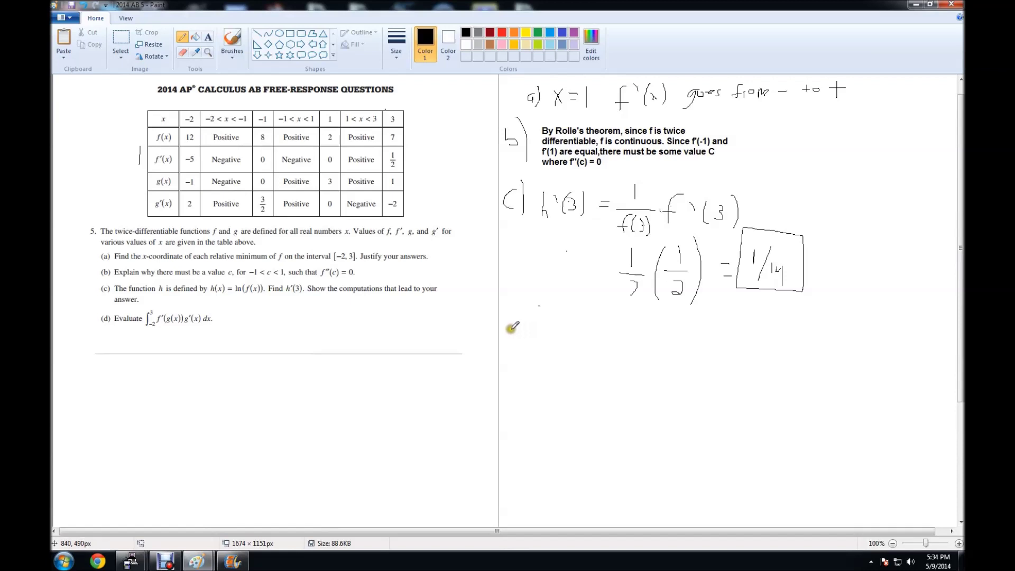
{"action": "mouse_move", "coordinate": [511, 332]}
{"action": "left_mouse_down"}
{"action": "mouse_move", "coordinate": [511, 353]}
{"action": "mouse_move", "coordinate": [532, 343]}
{"action": "mouse_move", "coordinate": [528, 366]}
{"action": "left_mouse_up"}
- Write the antiderivative f(g(x)) after the D) label
{"action": "mouse_move", "coordinate": [564, 332]}
{"action": "left_mouse_down"}
{"action": "mouse_move", "coordinate": [549, 366]}
{"action": "mouse_move", "coordinate": [558, 352]}
{"action": "mouse_move", "coordinate": [569, 370]}
{"action": "mouse_move", "coordinate": [607, 368]}
{"action": "left_mouse_up"}
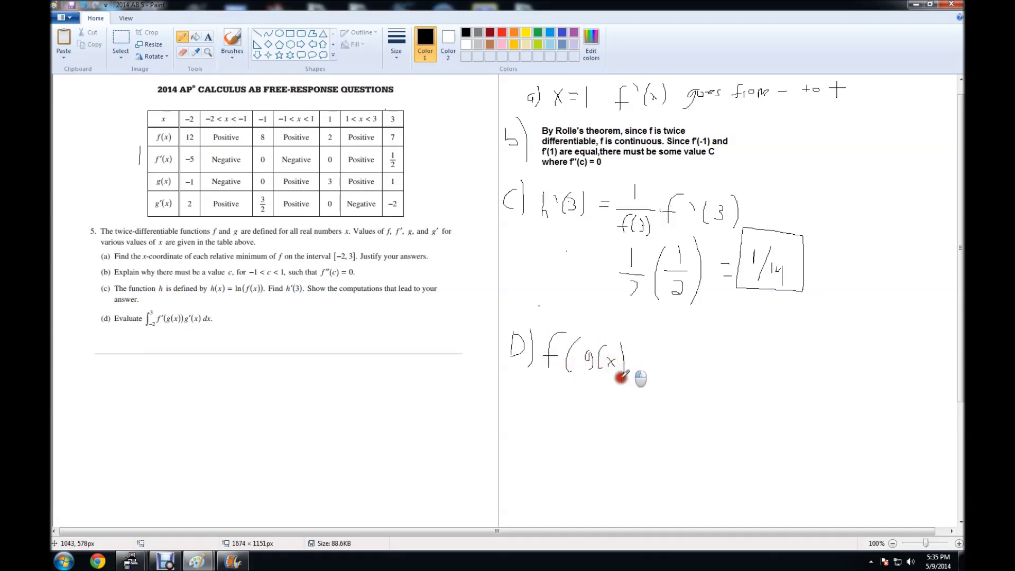
{"action": "mouse_move", "coordinate": [622, 334]}
{"action": "left_mouse_down"}
{"action": "mouse_move", "coordinate": [623, 372]}
{"action": "mouse_move", "coordinate": [639, 388]}
{"action": "left_mouse_up"}
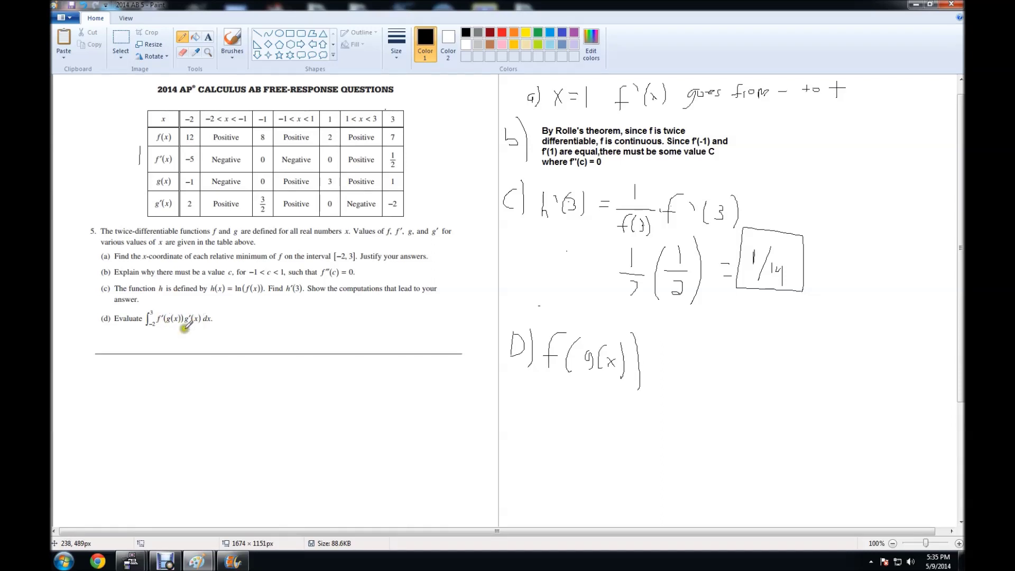
- Draw an evaluation bar with limits -2 and 3, then write f(1) with its value (2)
{"action": "left_click", "coordinate": [660, 331]}
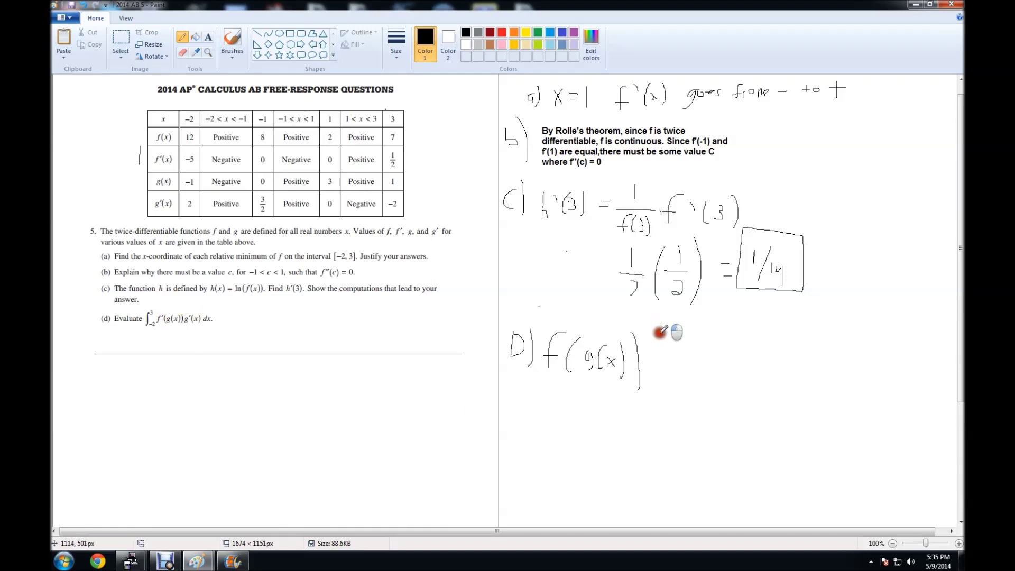
{"action": "mouse_move", "coordinate": [660, 325]}
{"action": "left_mouse_down"}
{"action": "mouse_move", "coordinate": [661, 393]}
{"action": "mouse_move", "coordinate": [692, 402]}
{"action": "left_mouse_up"}
{"action": "mouse_move", "coordinate": [675, 326]}
{"action": "left_mouse_down"}
{"action": "mouse_move", "coordinate": [685, 335]}
{"action": "mouse_move", "coordinate": [678, 342]}
{"action": "left_mouse_up"}
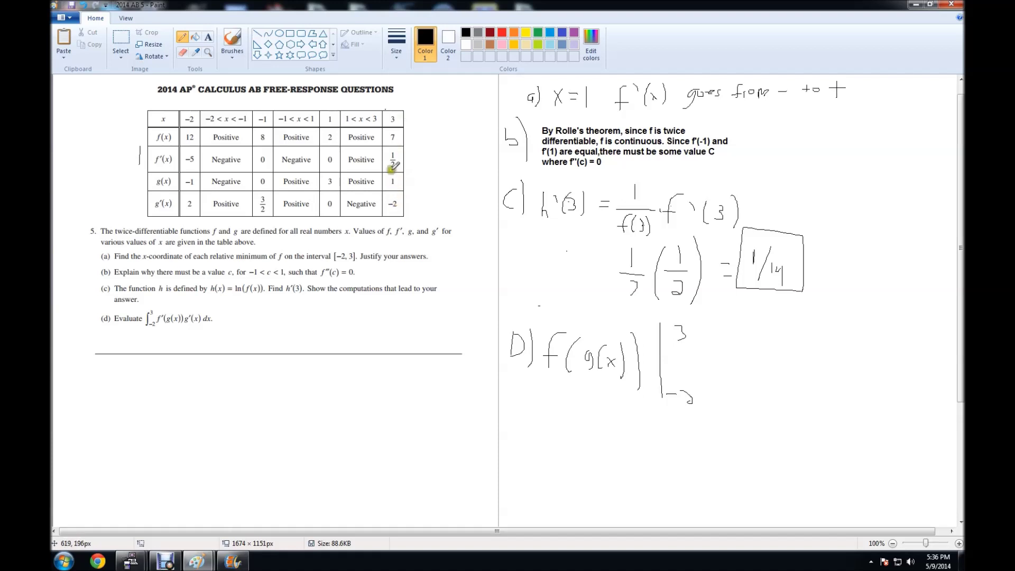
{"action": "mouse_move", "coordinate": [558, 391]}
{"action": "left_mouse_down"}
{"action": "mouse_move", "coordinate": [555, 408]}
{"action": "mouse_move", "coordinate": [550, 401]}
{"action": "mouse_move", "coordinate": [583, 413]}
{"action": "left_mouse_up"}
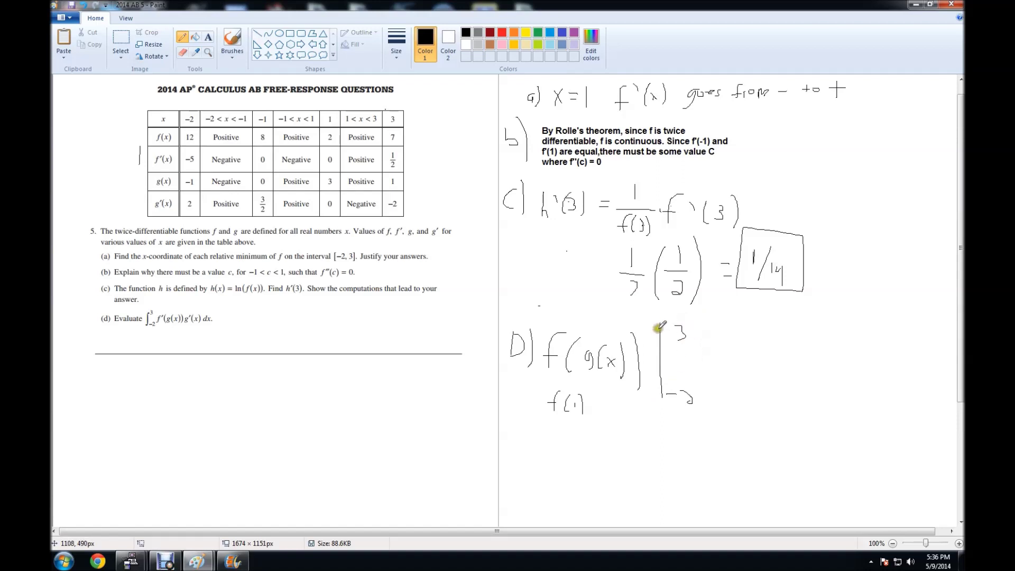
{"action": "mouse_move", "coordinate": [539, 437]}
{"action": "left_mouse_down"}
{"action": "mouse_move", "coordinate": [559, 456]}
{"action": "mouse_move", "coordinate": [532, 468]}
{"action": "mouse_move", "coordinate": [567, 444]}
{"action": "mouse_move", "coordinate": [565, 464]}
{"action": "mouse_move", "coordinate": [588, 449]}
{"action": "mouse_move", "coordinate": [603, 468]}
{"action": "left_mouse_up"}
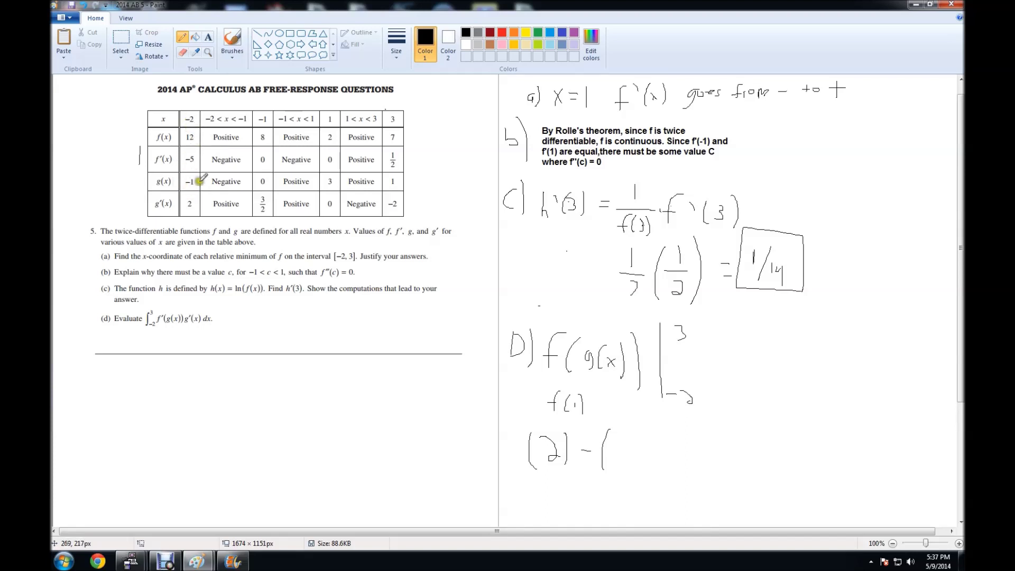
- Write f(-1) with its value (8) and finish with the boxed result = -6
{"action": "mouse_move", "coordinate": [619, 395]}
{"action": "left_mouse_down"}
{"action": "mouse_move", "coordinate": [613, 413]}
{"action": "mouse_move", "coordinate": [634, 403]}
{"action": "left_mouse_up"}
{"action": "left_click_drag", "start_coordinate": [637, 398], "coordinate": [643, 413]}
{"action": "left_click_drag", "start_coordinate": [620, 445], "coordinate": [624, 474]}
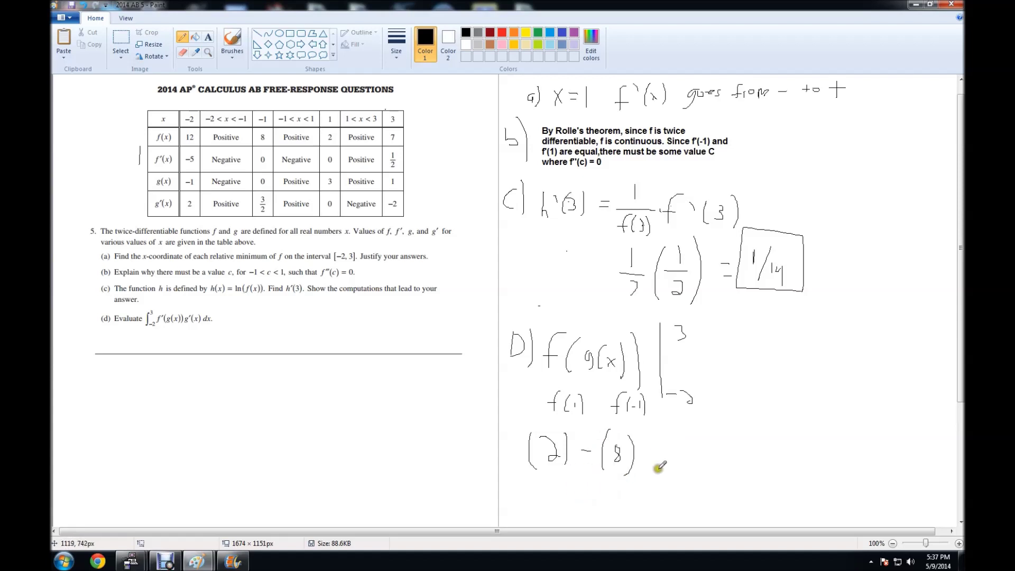
{"action": "left_click_drag", "start_coordinate": [675, 456], "coordinate": [682, 465]}
{"action": "mouse_move", "coordinate": [695, 459]}
{"action": "left_mouse_down"}
{"action": "mouse_move", "coordinate": [719, 449]}
{"action": "mouse_move", "coordinate": [729, 469]}
{"action": "mouse_move", "coordinate": [723, 460]}
{"action": "mouse_move", "coordinate": [691, 475]}
{"action": "mouse_move", "coordinate": [693, 442]}
{"action": "mouse_move", "coordinate": [745, 438]}
{"action": "mouse_move", "coordinate": [742, 476]}
{"action": "left_mouse_up"}
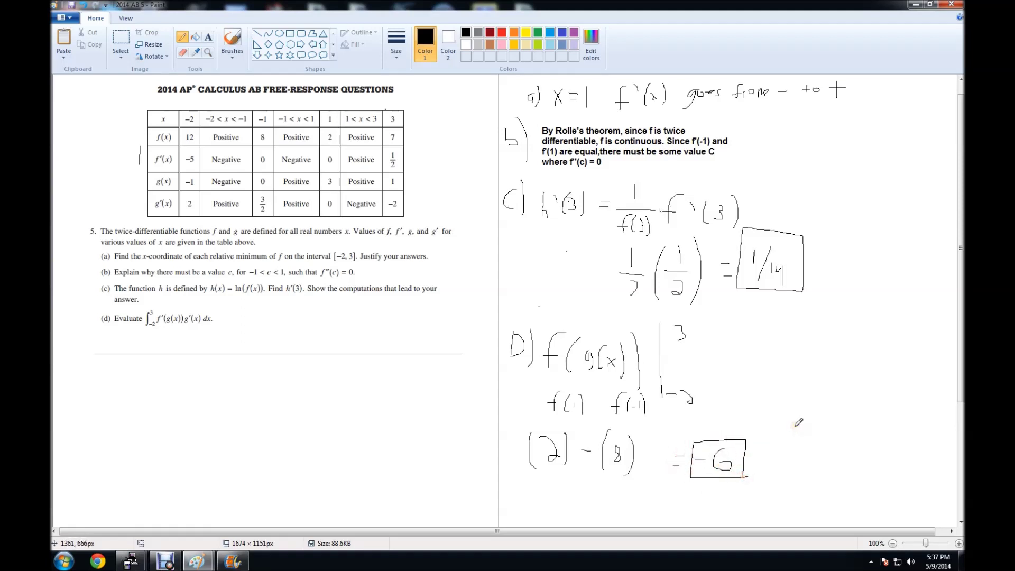